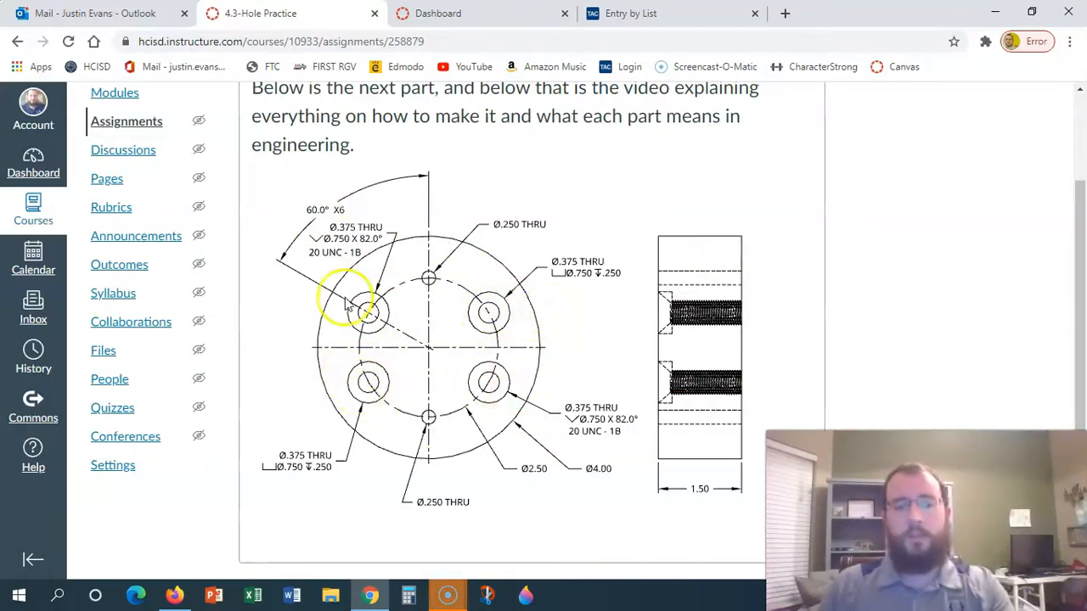
# Step: Check the hole drawing in Canvas against the finished Onshape model, then switch to the holes practice 3JLE document
pyautogui.hotkey('alt', 'Tab')
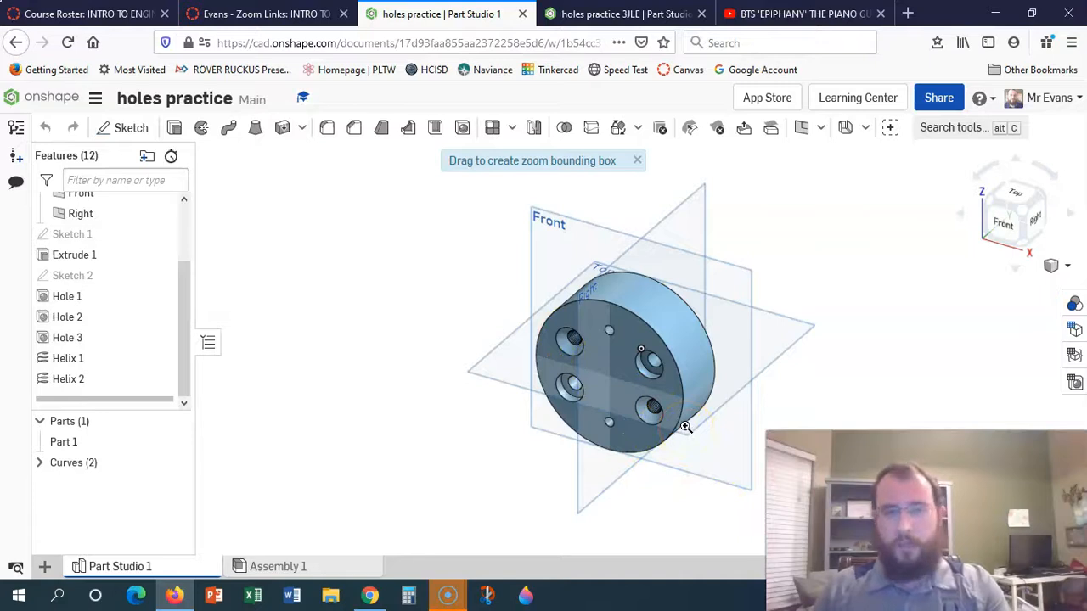
pyautogui.hotkey('alt', 'Tab')
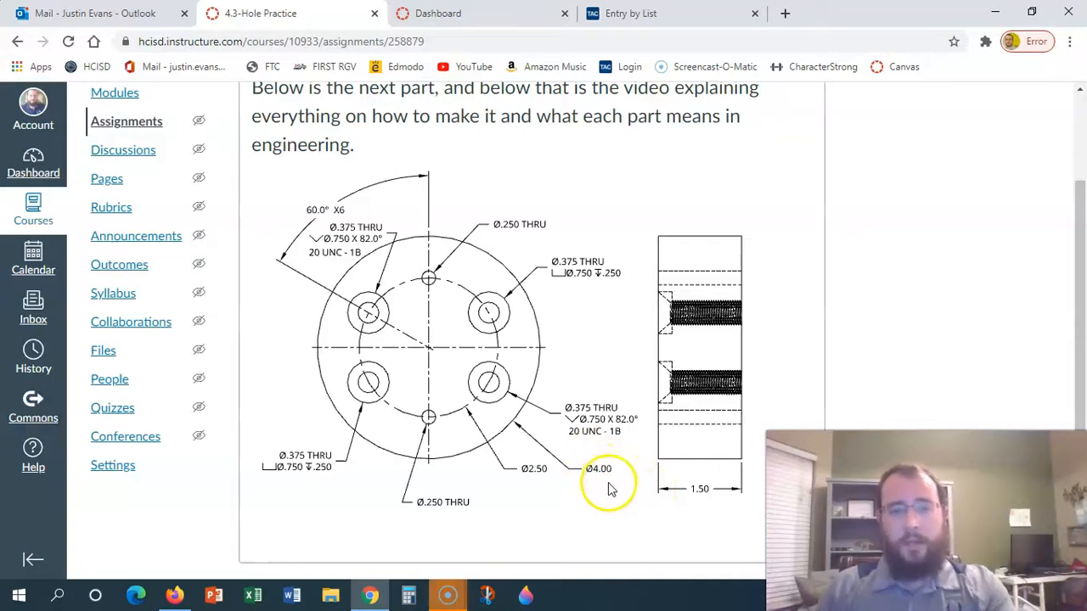
pyautogui.hotkey('alt', 'Tab')
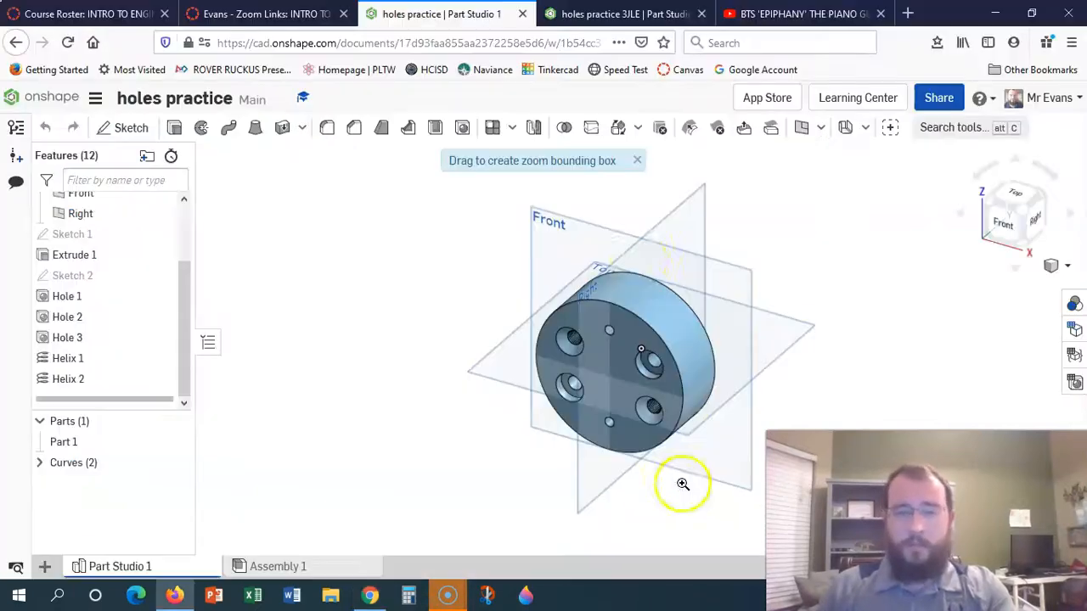
pyautogui.click(624, 14)
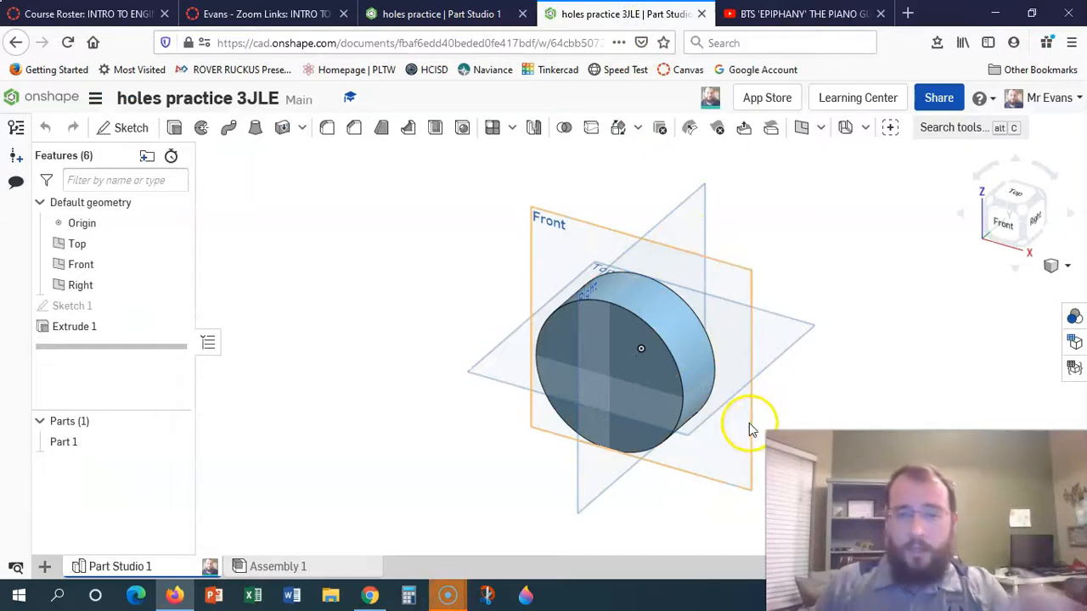
# Step: Start a sketch on the disc's front face and place a point about 1.375 in directly above the centre
pyautogui.click(110, 131)
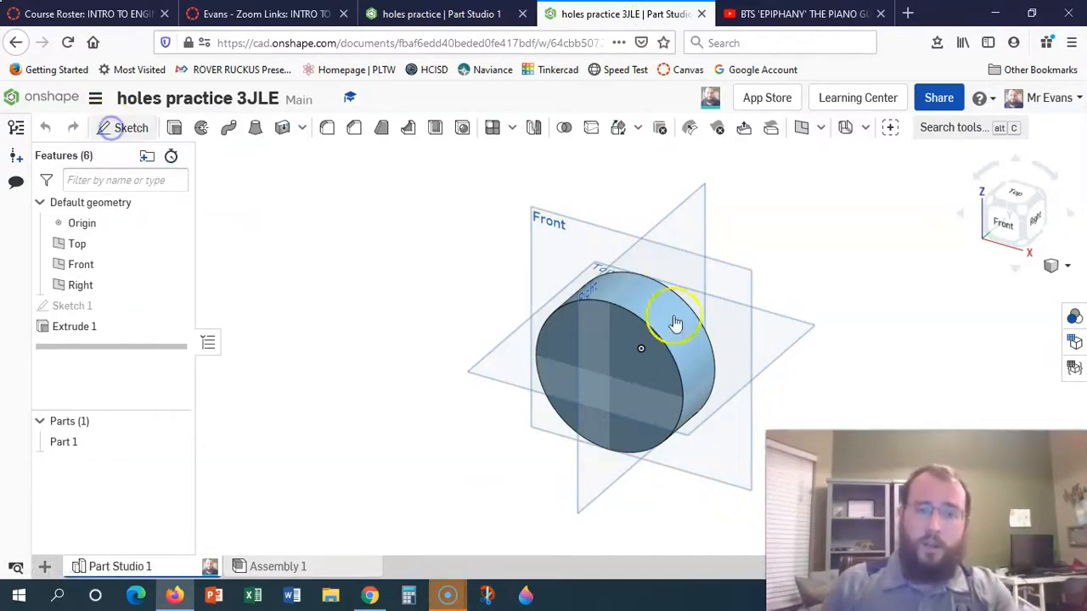
pyautogui.click(642, 359)
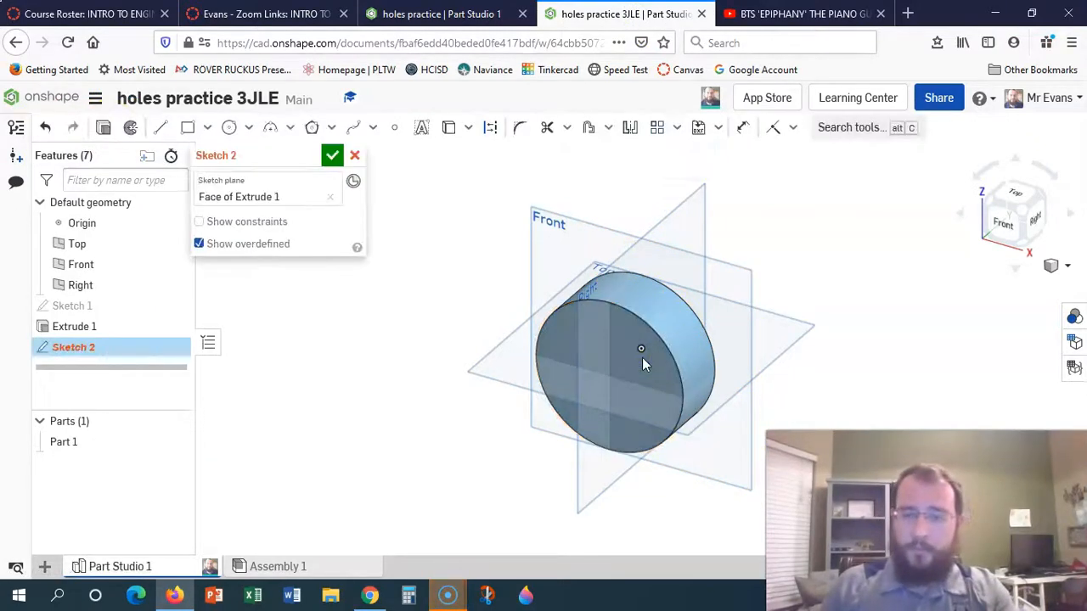
pyautogui.click(1006, 224)
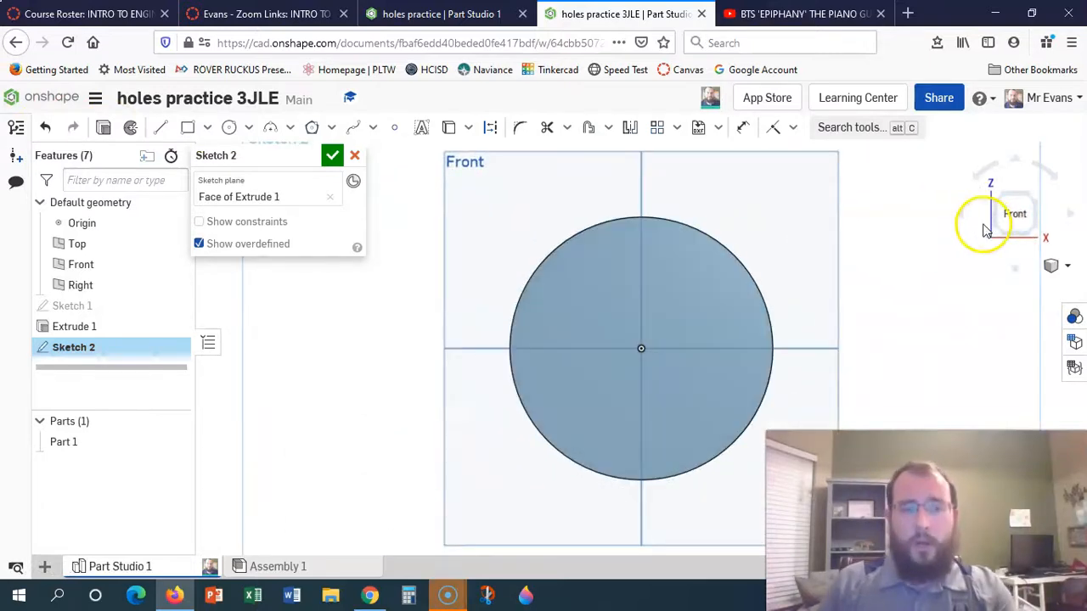
pyautogui.click(397, 129)
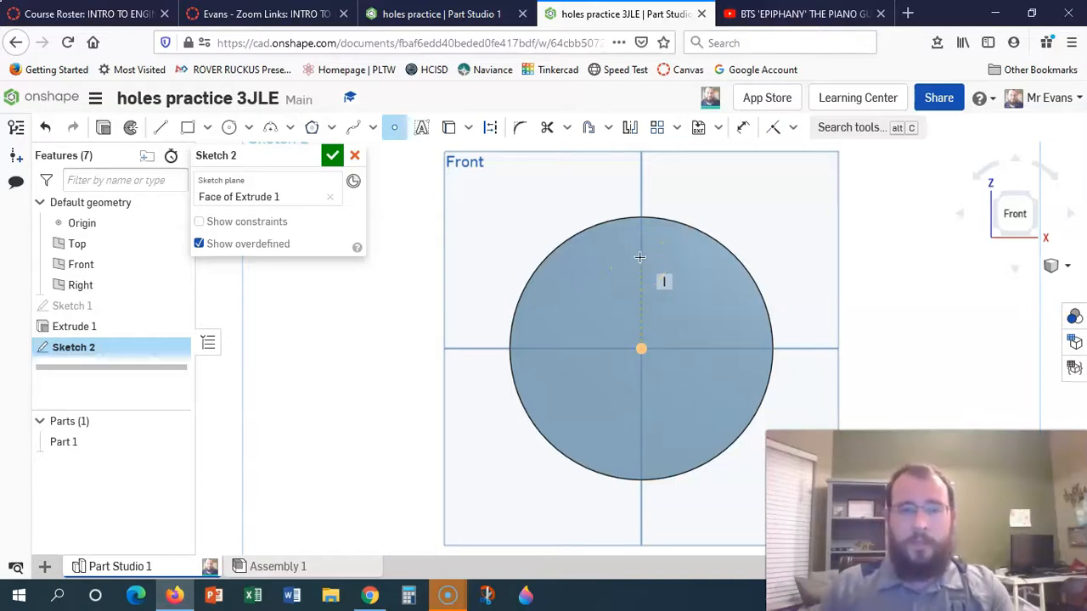
pyautogui.click(662, 284)
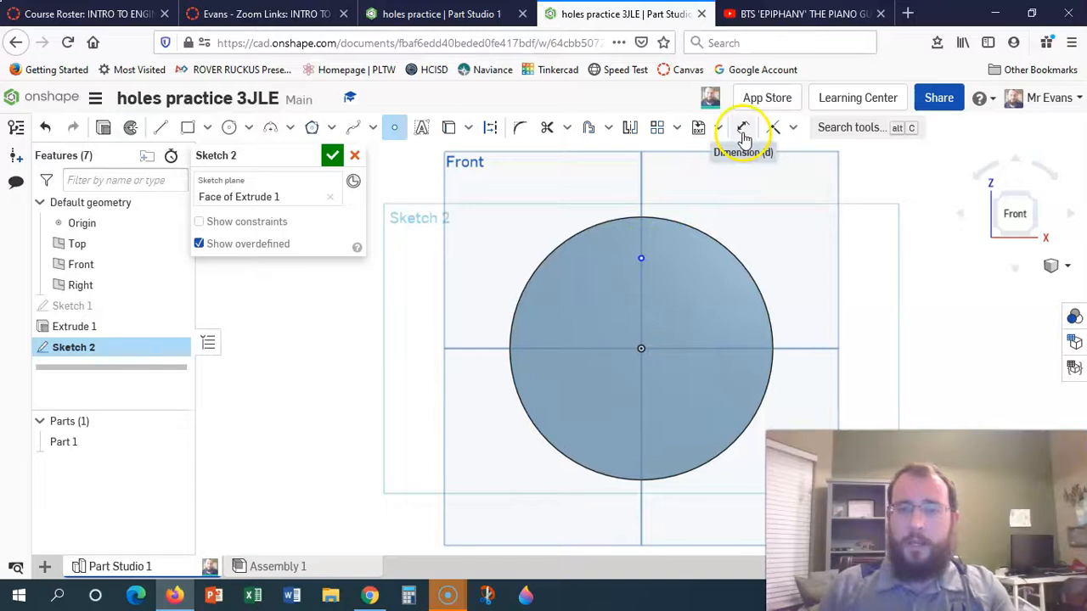
# Step: Dimension the sketch point 1.25 in vertically from the disc's centre
pyautogui.click(743, 131)
pyautogui.click(640, 258)
pyautogui.moveTo(640, 349); pyautogui.dragTo(680, 301)
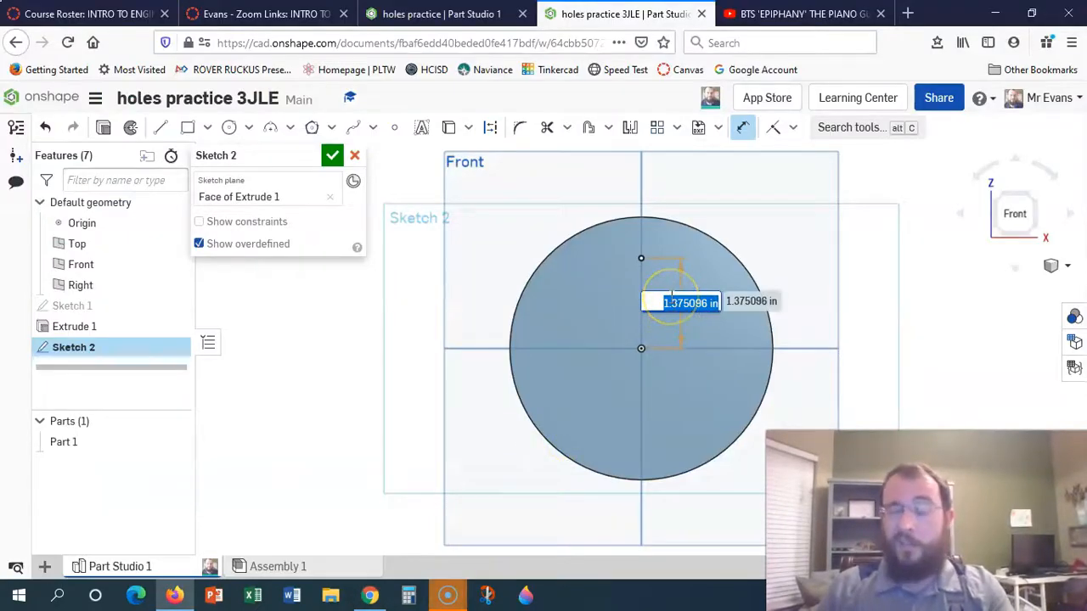
pyautogui.write('1.375')
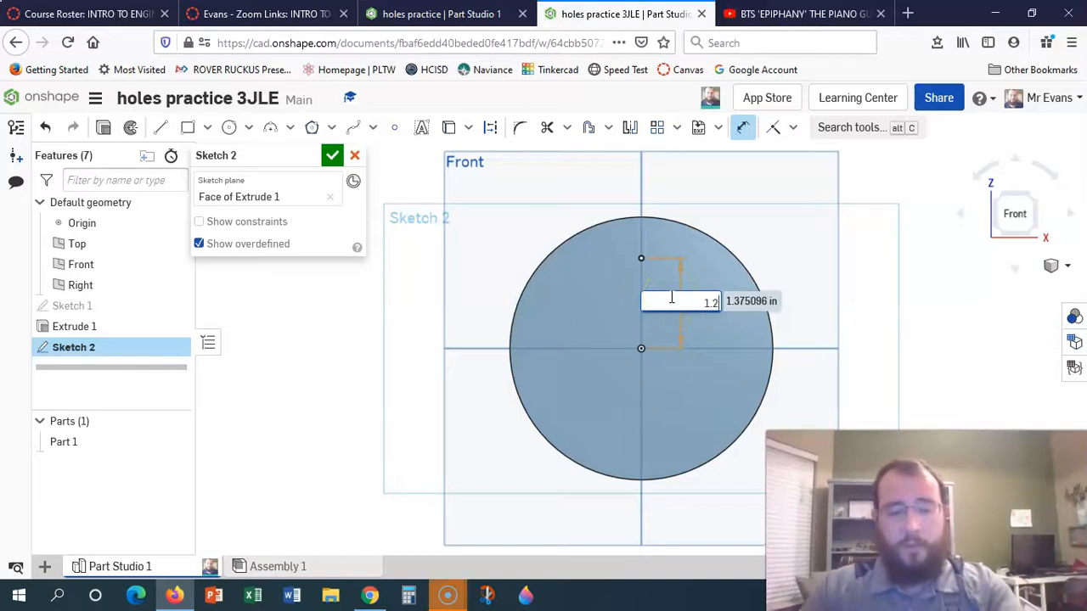
pyautogui.press('Return')
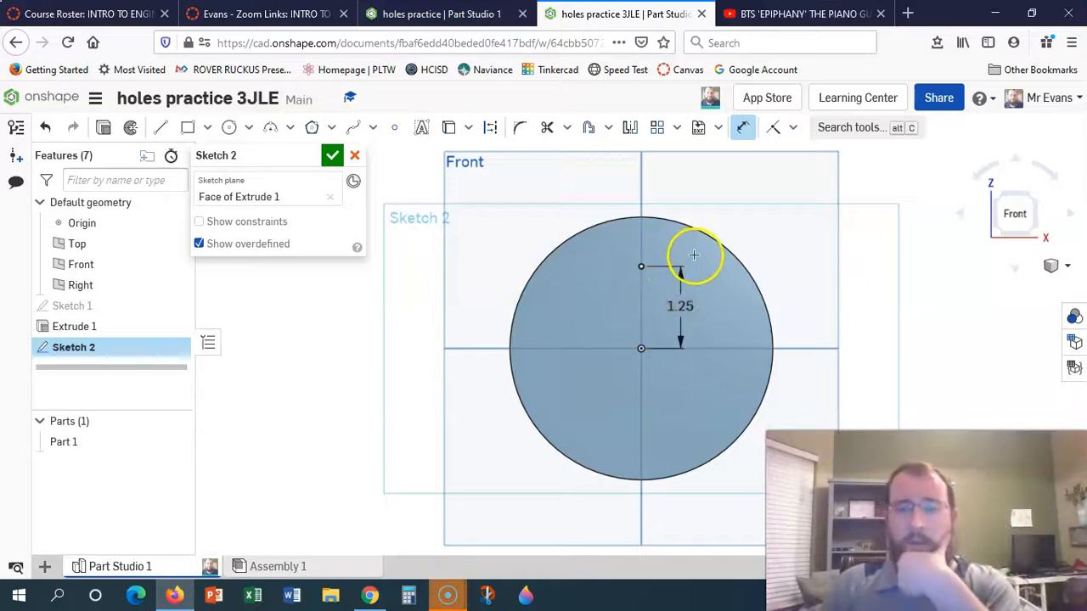
pyautogui.click(793, 129)
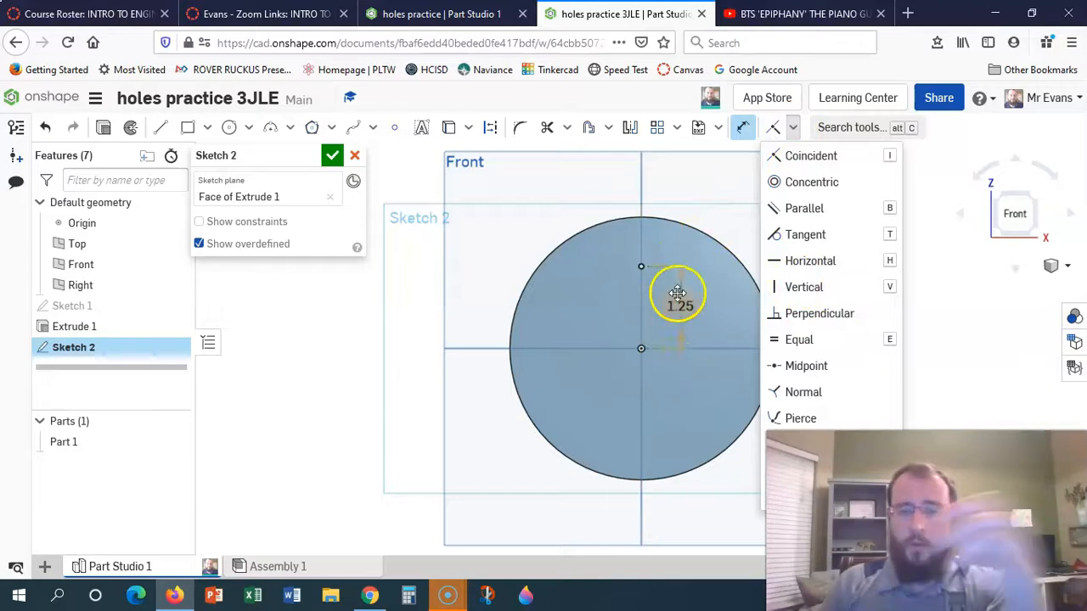
pyautogui.press('Escape')
pyautogui.press('Escape')
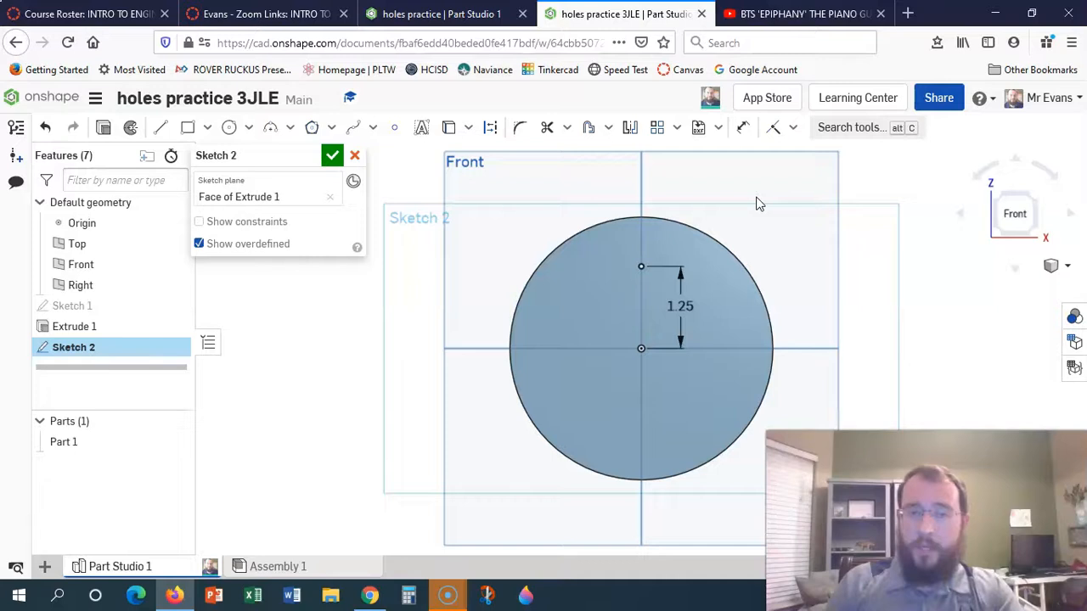
# Step: Create a circular pattern of 6 instances of the point around the disc's centre and finish the sketch
pyautogui.click(675, 130)
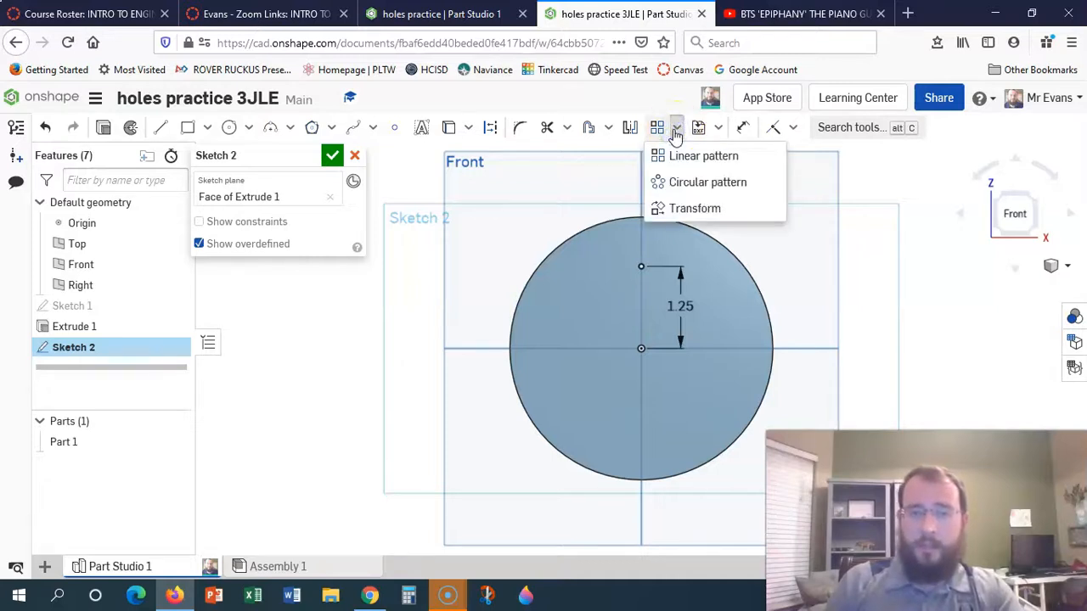
pyautogui.click(701, 183)
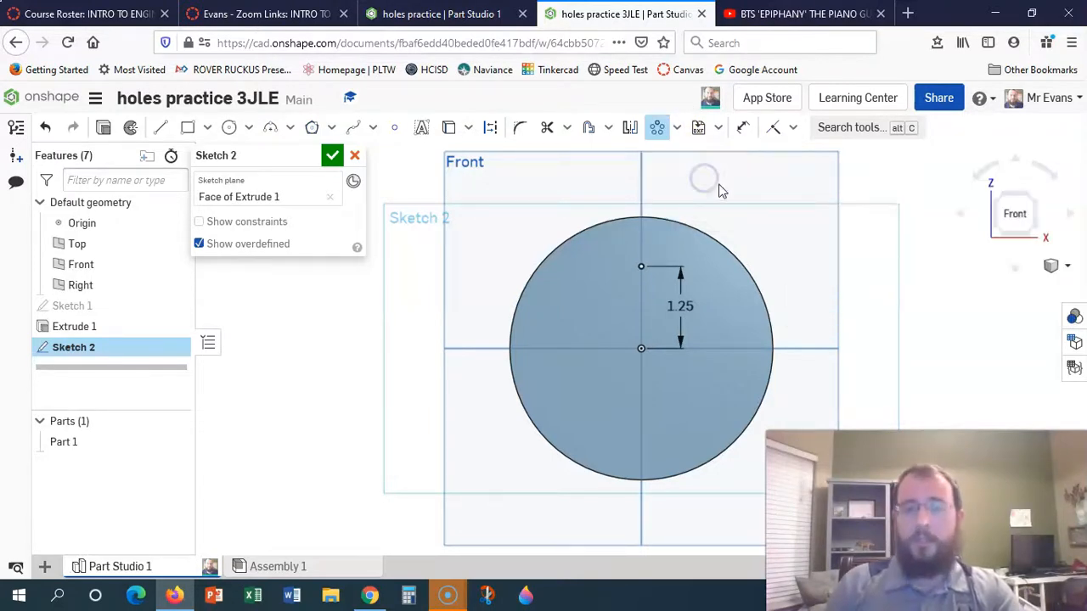
pyautogui.click(640, 270)
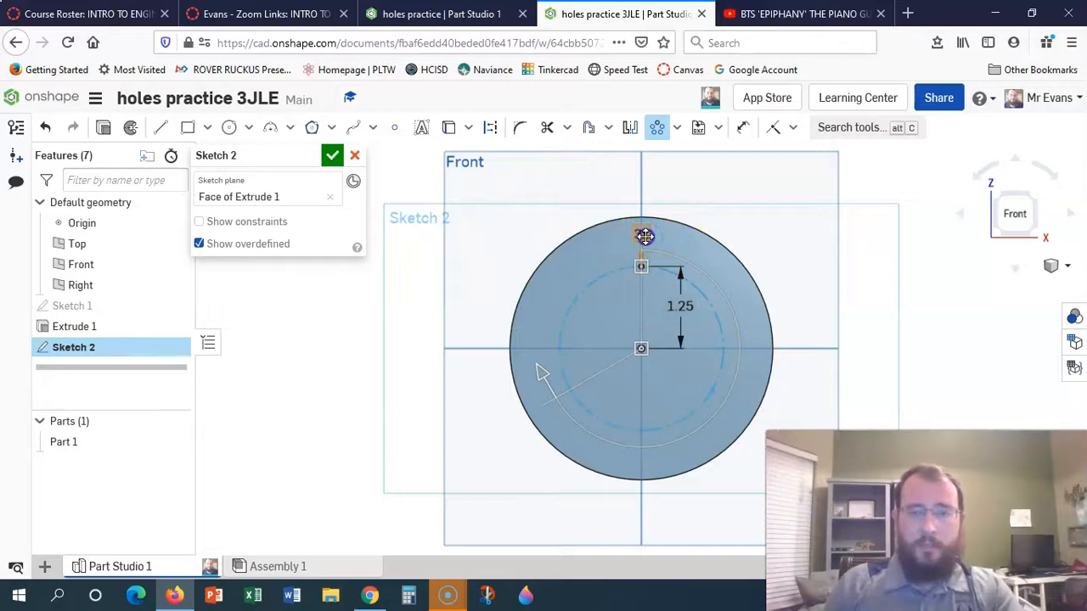
pyautogui.click(644, 236)
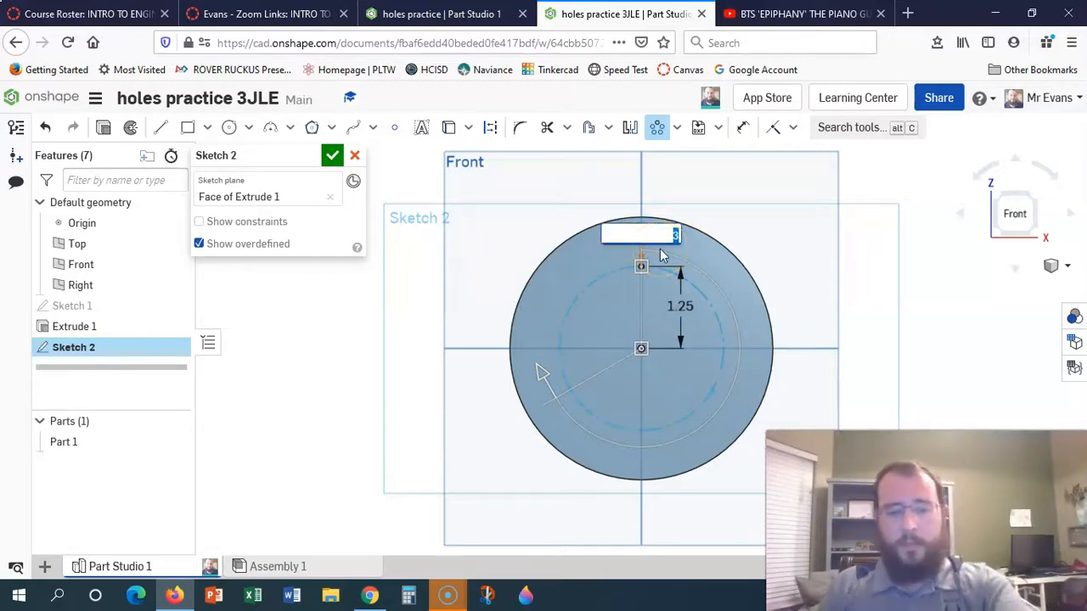
pyautogui.write('6')
pyautogui.press('Return')
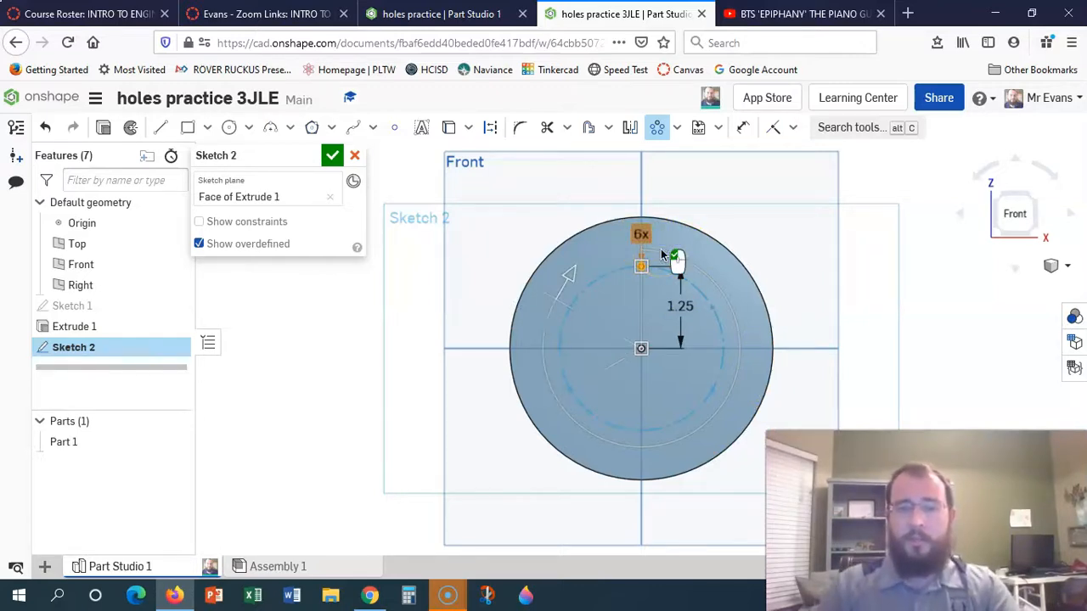
pyautogui.click(732, 229)
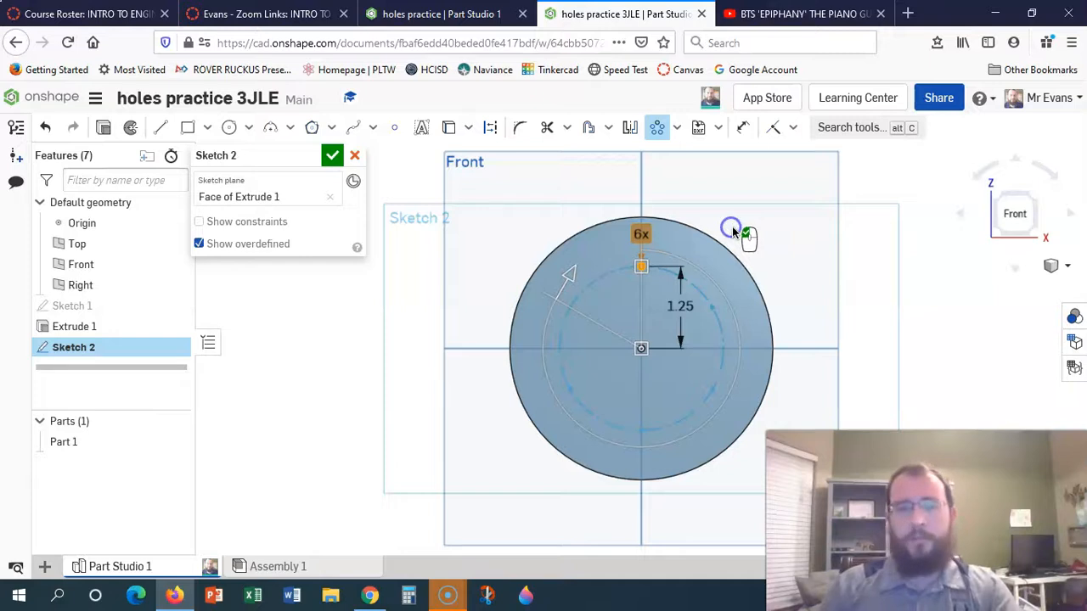
pyautogui.click(732, 227)
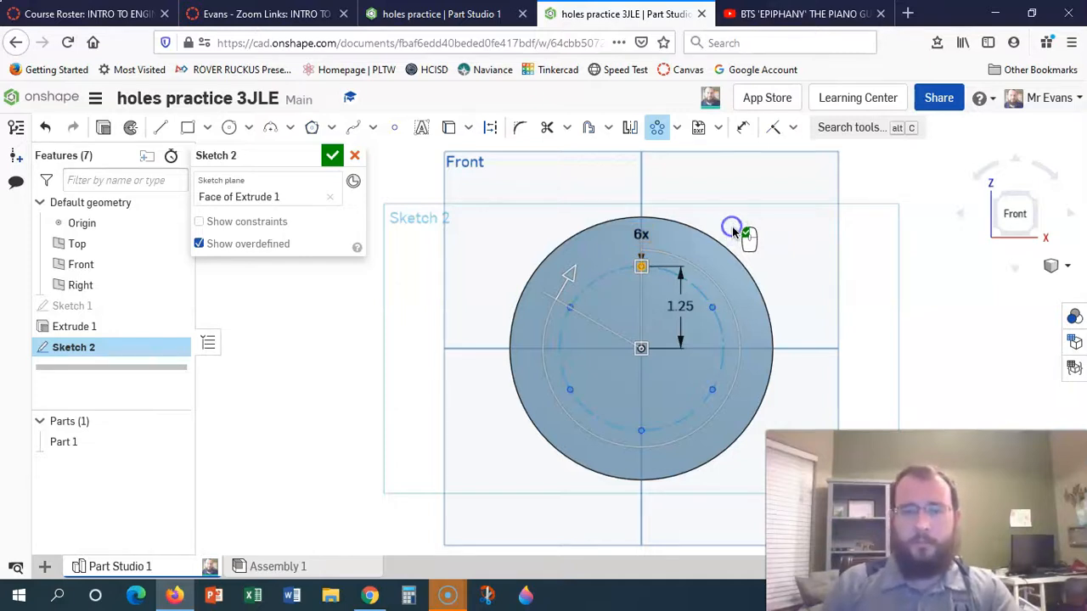
pyautogui.click(732, 227)
pyautogui.click(750, 230)
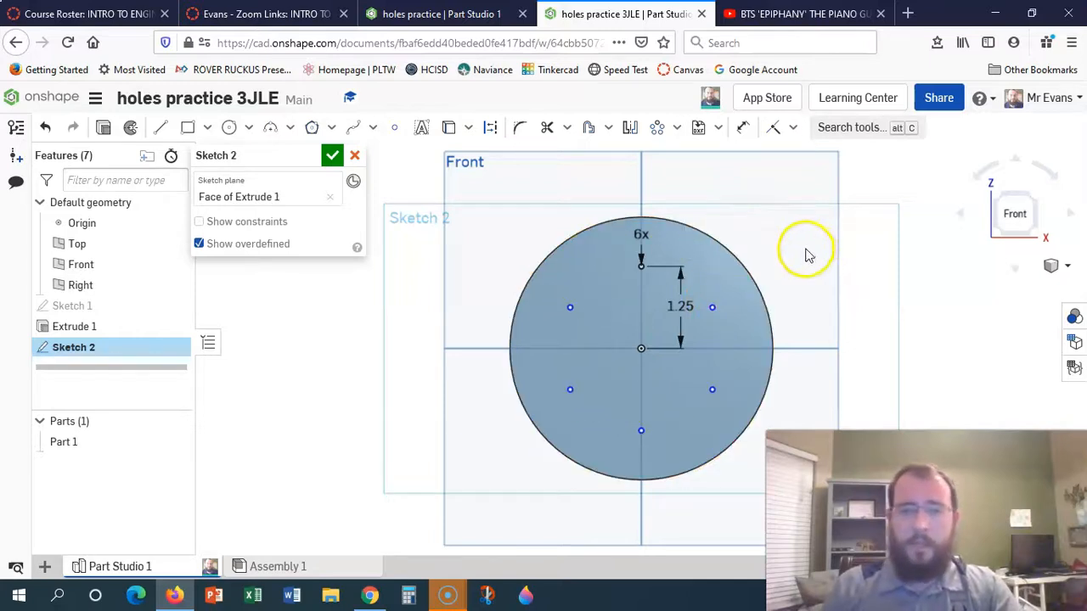
pyautogui.click(332, 158)
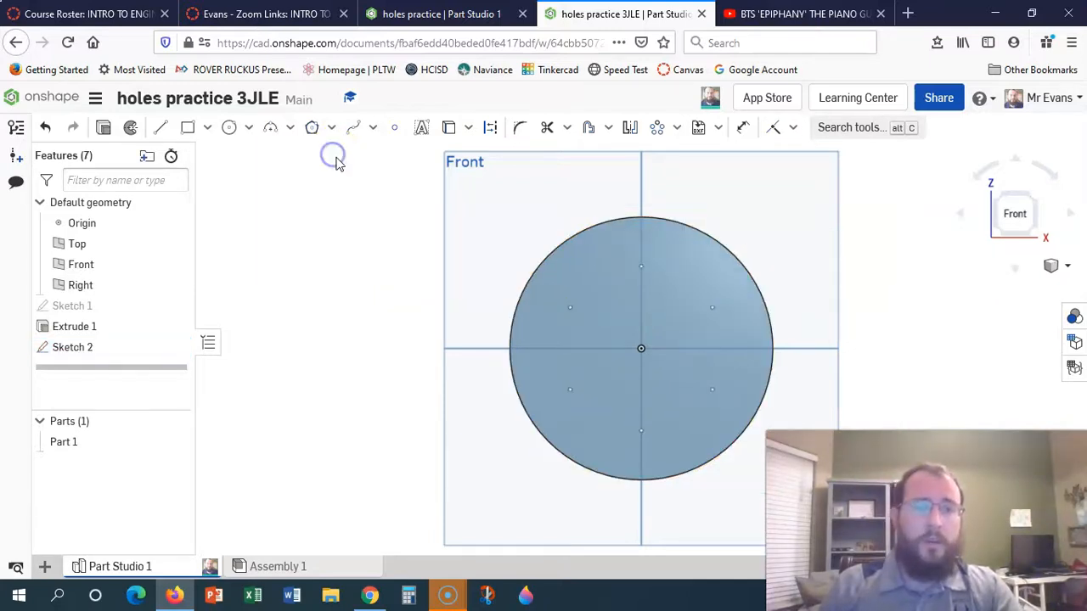
# Step: Start a Hole feature with Simple style, Through termination and a 0.25 in diameter, following the drawing
pyautogui.click(1033, 197)
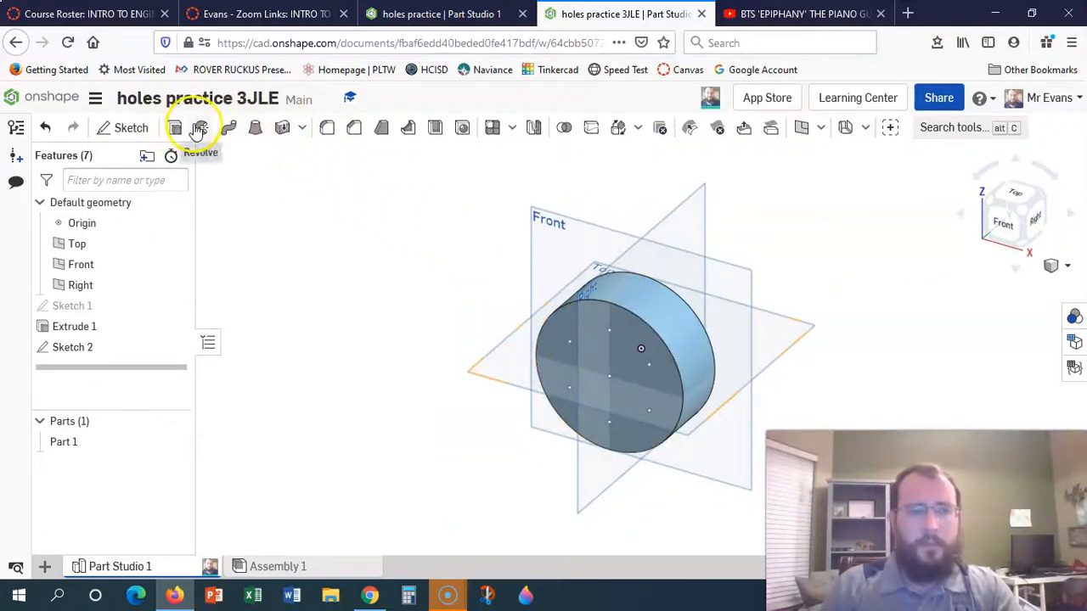
pyautogui.click(462, 130)
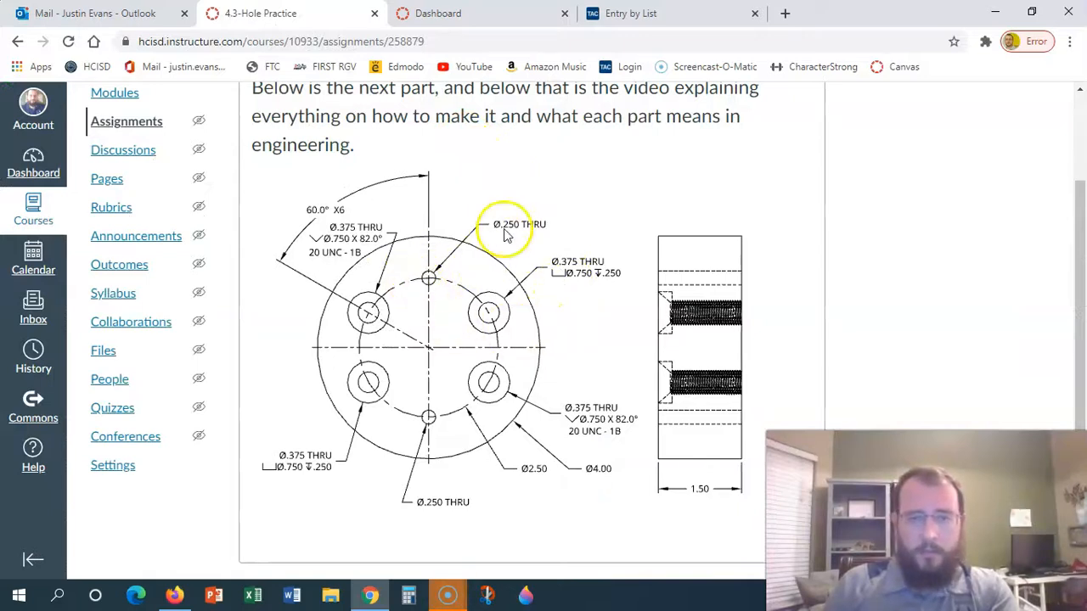
pyautogui.hotkey('alt', 'Tab')
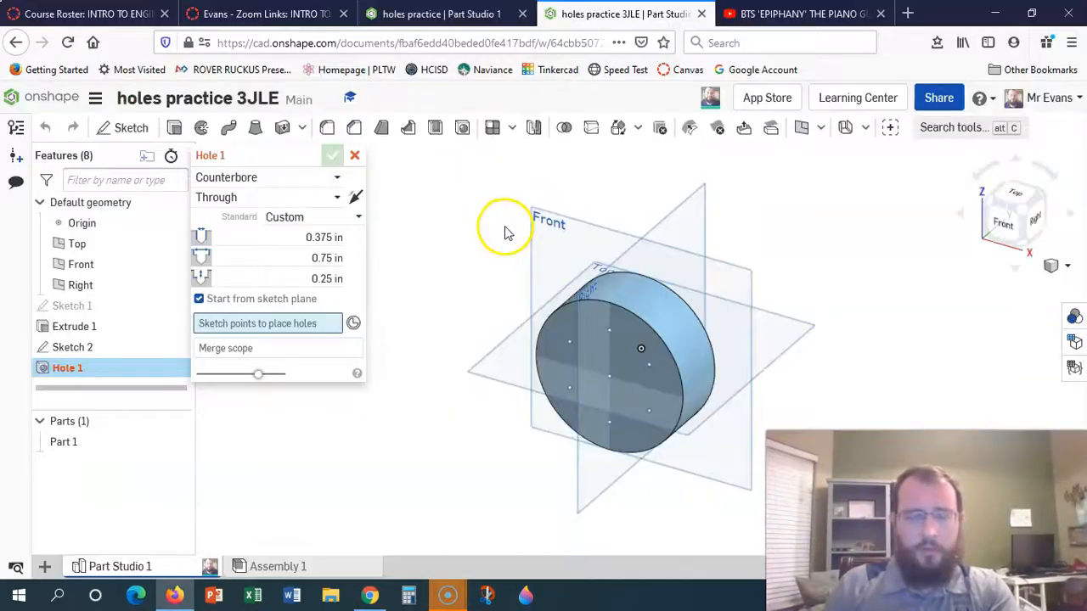
pyautogui.click(327, 179)
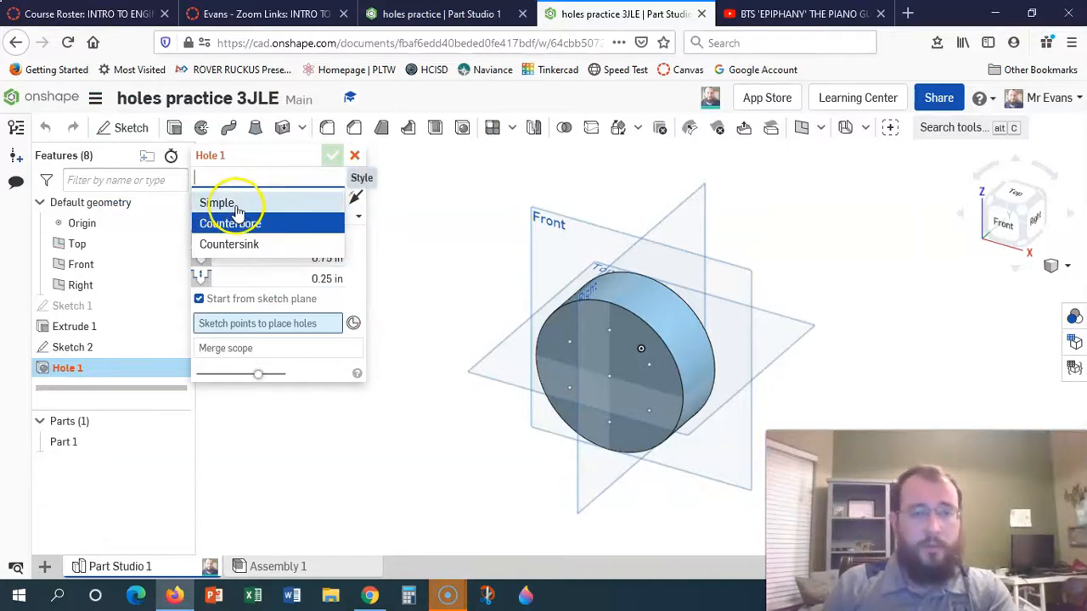
pyautogui.click(237, 206)
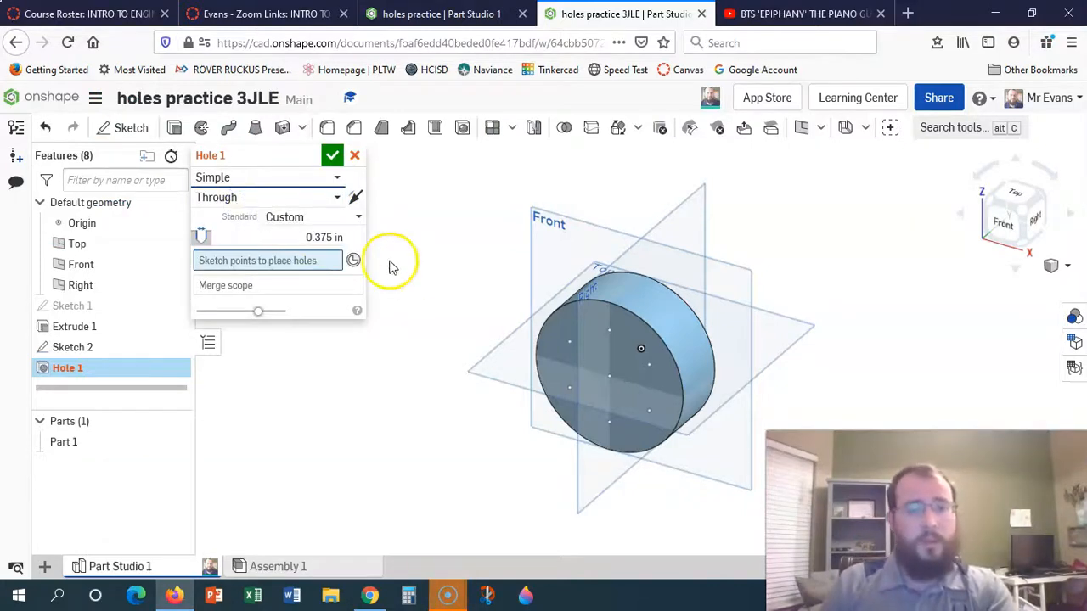
pyautogui.click(322, 237)
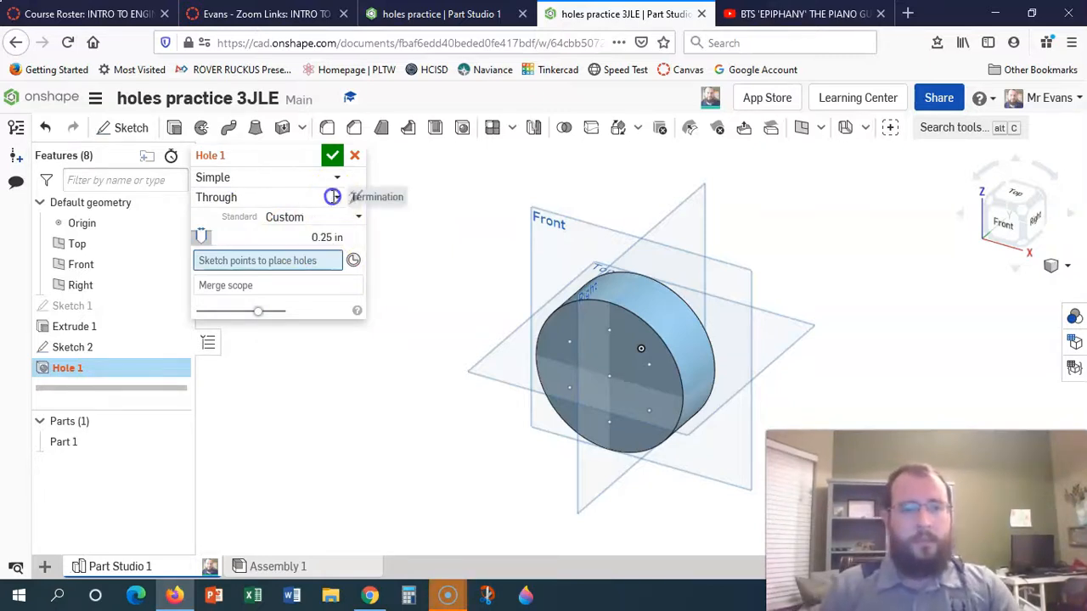
pyautogui.click(337, 197)
pyautogui.click(405, 251)
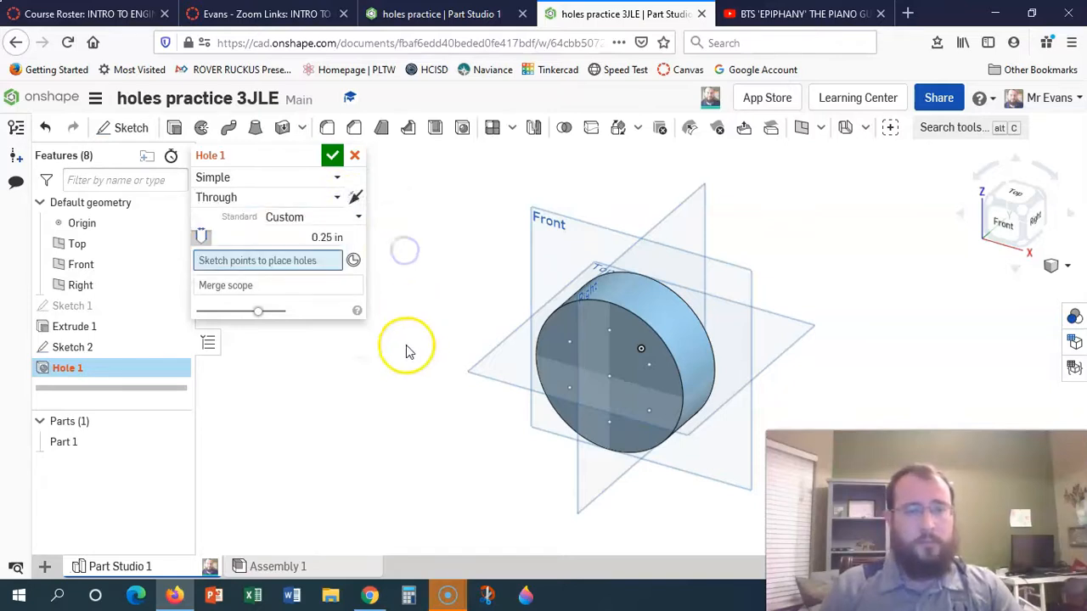
# Step: Place the simple holes at the uppermost and lowermost pattern points, accept the feature, and show Sketch 2 again
pyautogui.click(609, 331)
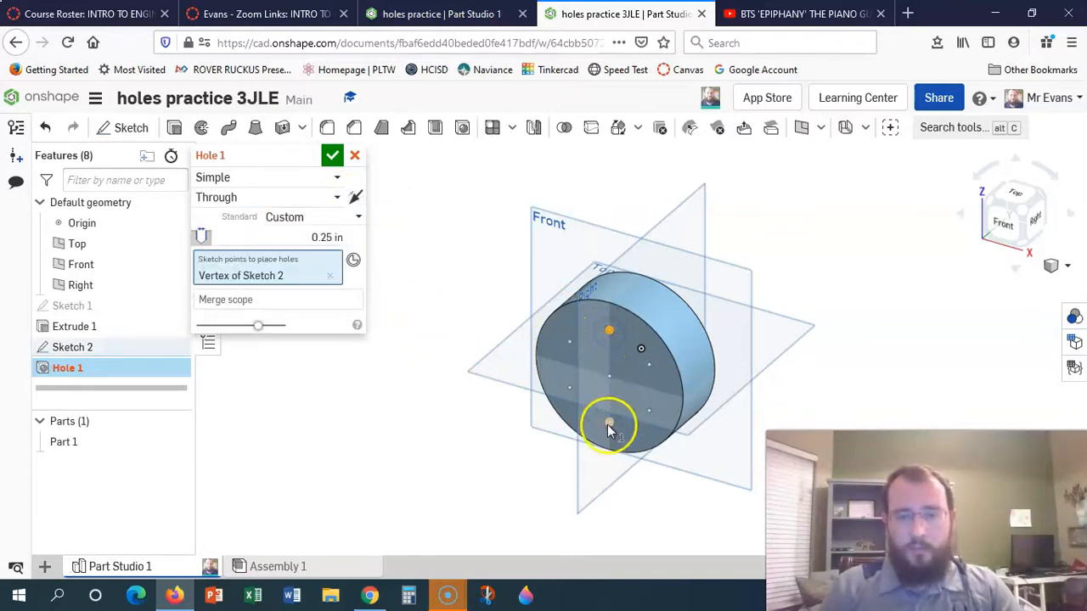
pyautogui.click(608, 422)
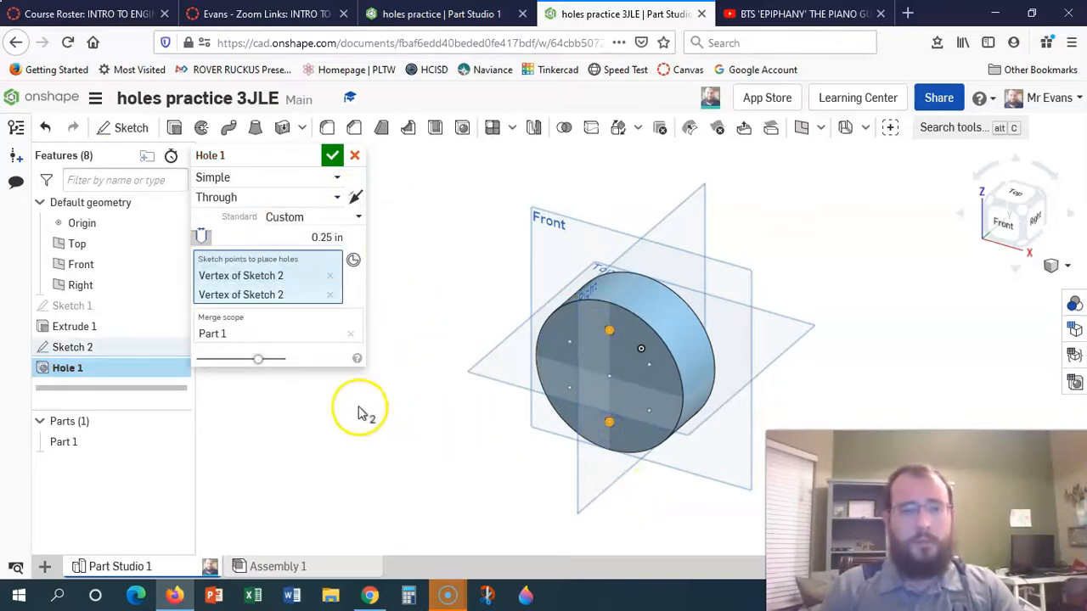
pyautogui.click(333, 158)
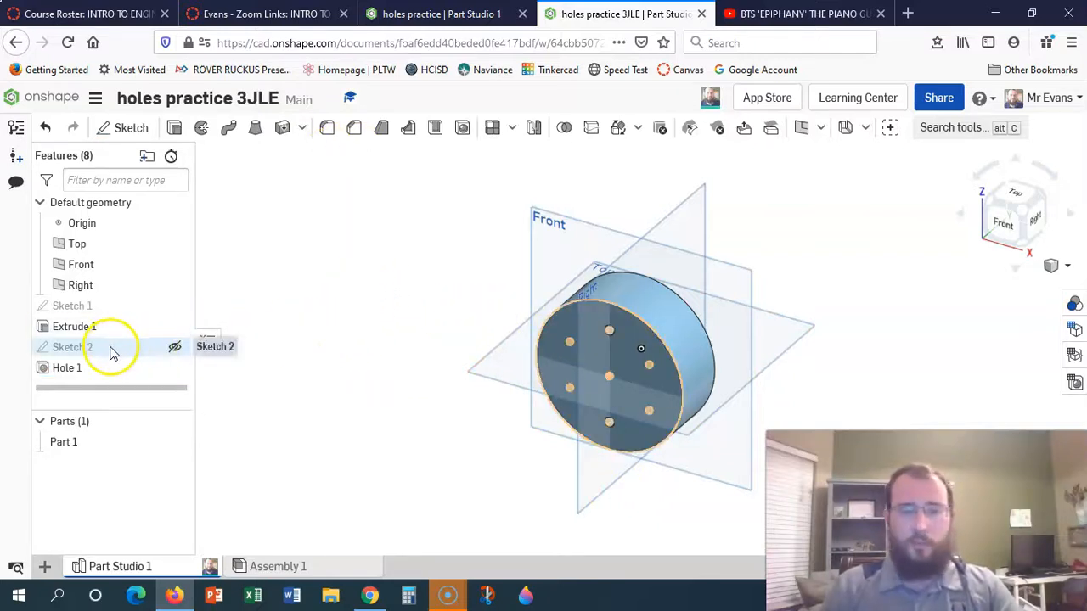
pyautogui.click(174, 348)
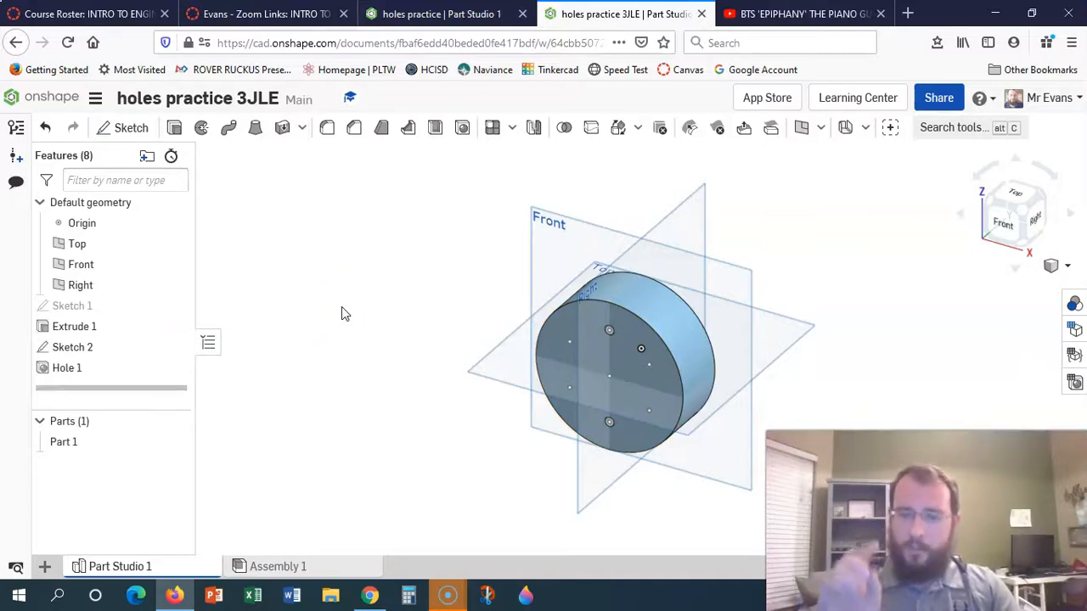
# Step: Start a second Hole feature on the lower-left and upper-right pattern points and consult the drawing for its dimensions
pyautogui.scroll(3, 671, 415)
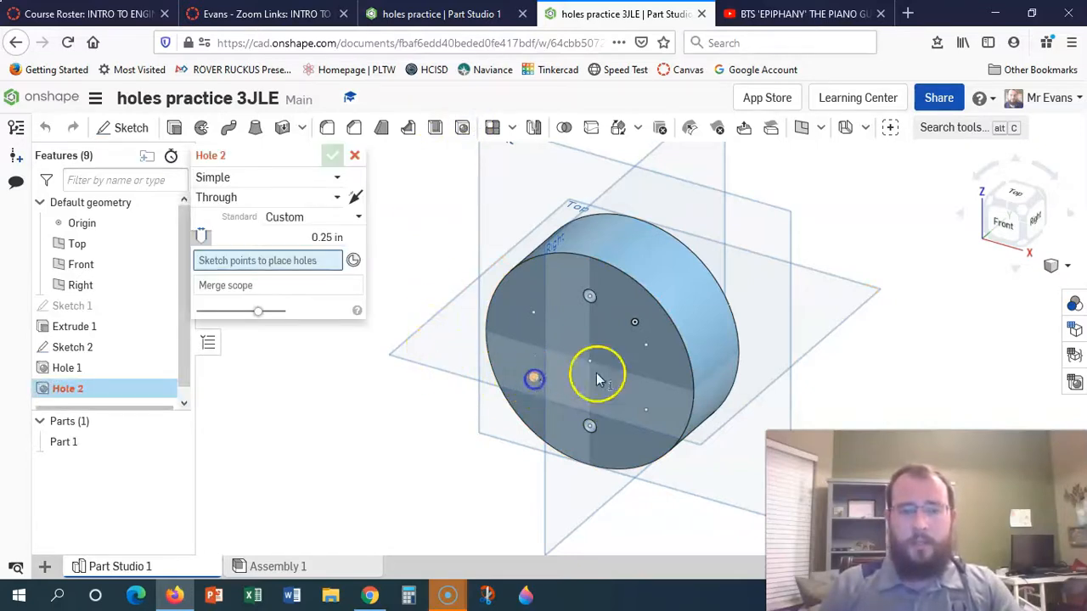
pyautogui.click(562, 383)
pyautogui.click(646, 347)
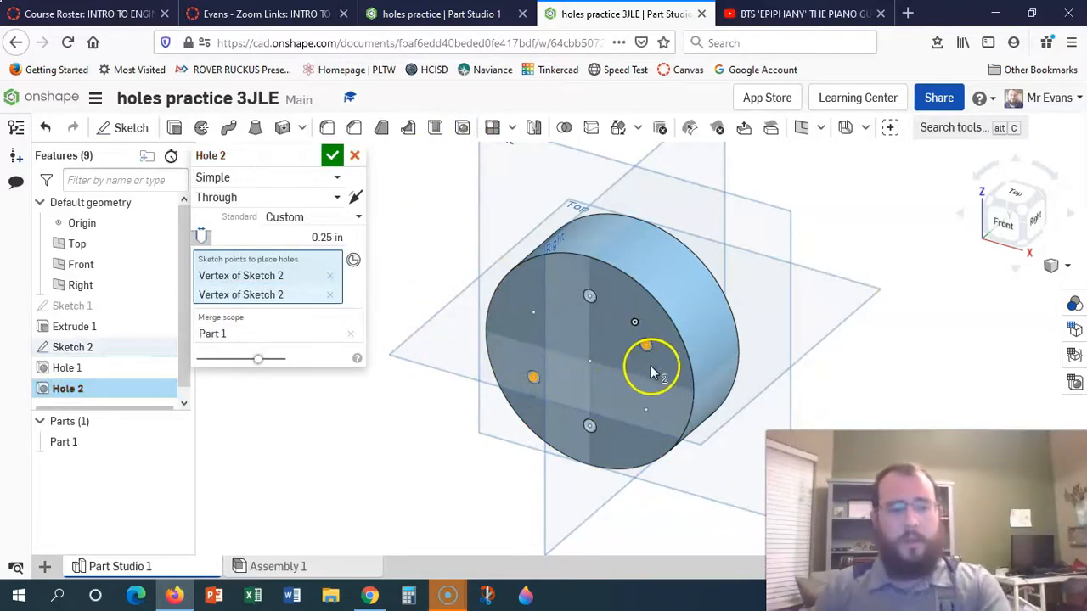
pyautogui.hotkey('alt', 'Tab')
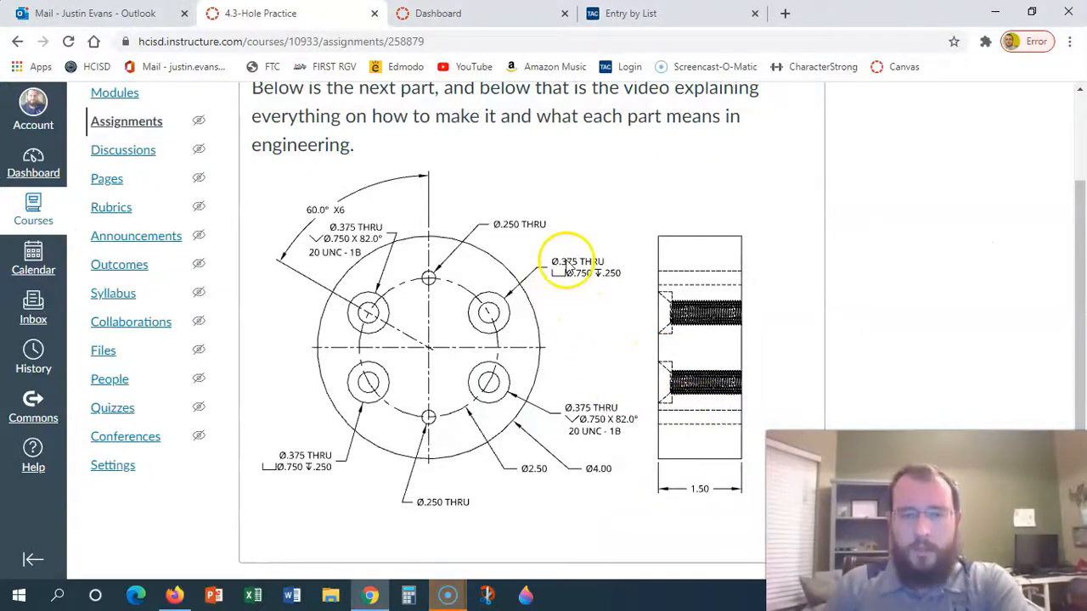